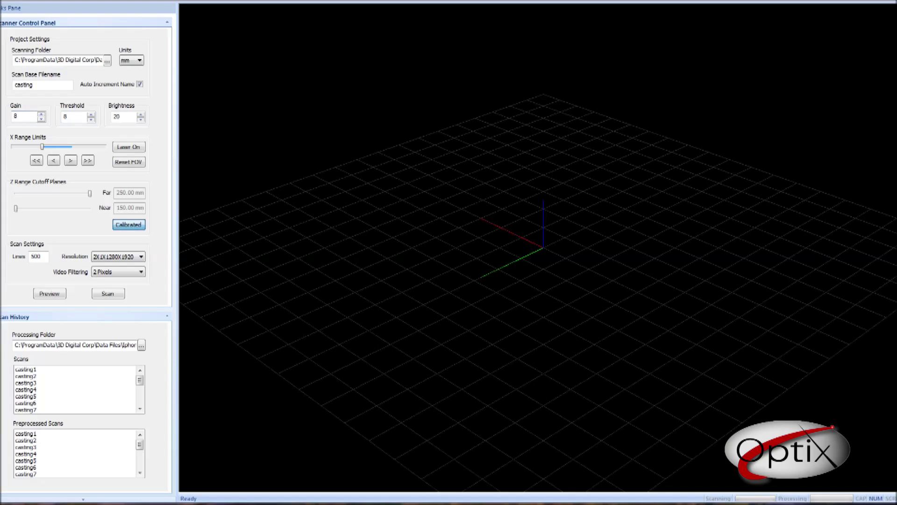
- Adjust the lower X range limit of the scan and reset the field of view
{"action": "left_click_drag", "start_coordinate": [42, 146], "coordinate": [46, 147]}
{"action": "left_click", "coordinate": [128, 162]}
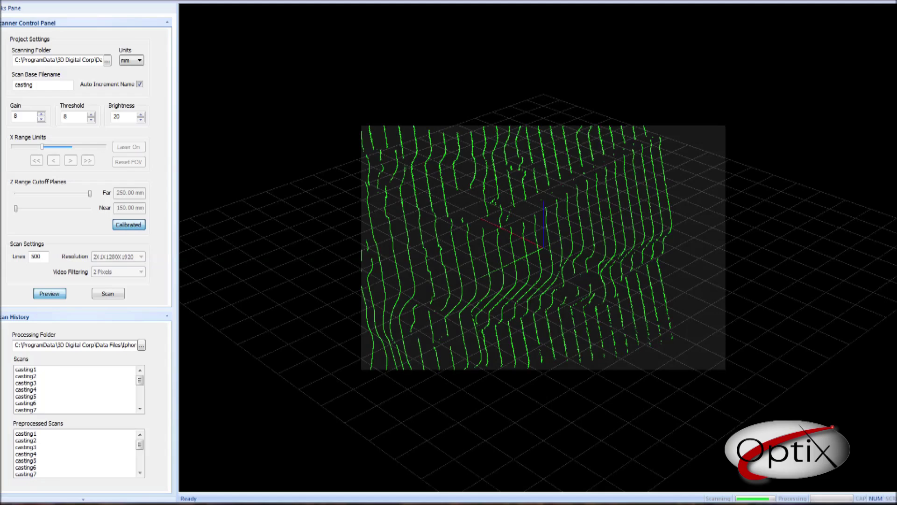
- Set the scanner brightness to 12 and the gain to 4 for the preview of the casting
{"action": "left_click", "coordinate": [140, 120]}
{"action": "left_click", "coordinate": [140, 119]}
{"action": "left_click", "coordinate": [140, 119]}
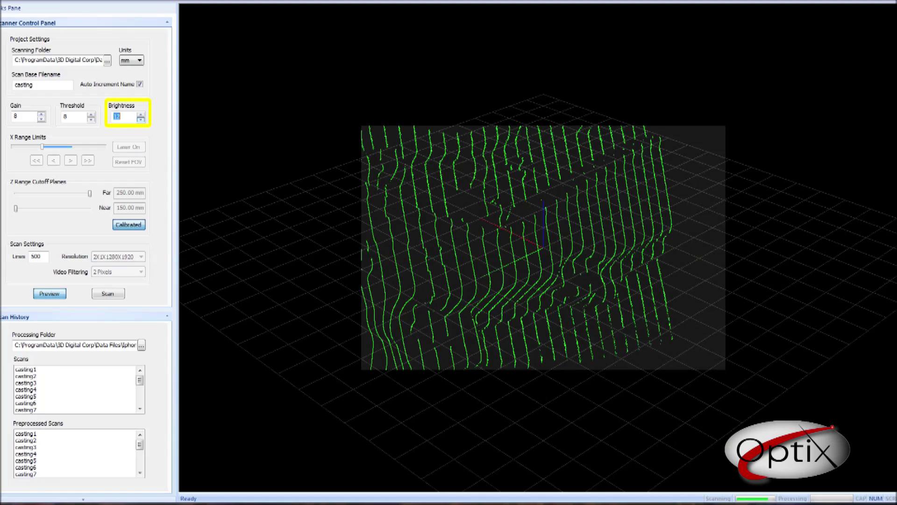
{"action": "left_click", "coordinate": [41, 119]}
{"action": "left_click", "coordinate": [41, 120]}
{"action": "left_click", "coordinate": [41, 120]}
{"action": "left_click", "coordinate": [42, 119]}
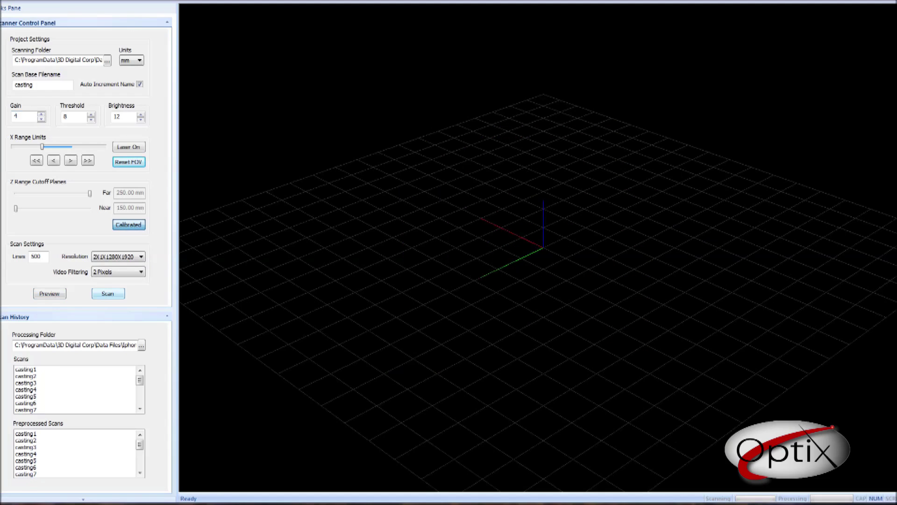
- Display the casting1 scan from the scan history and rotate it to examine the captured surface
{"action": "left_click", "coordinate": [26, 369]}
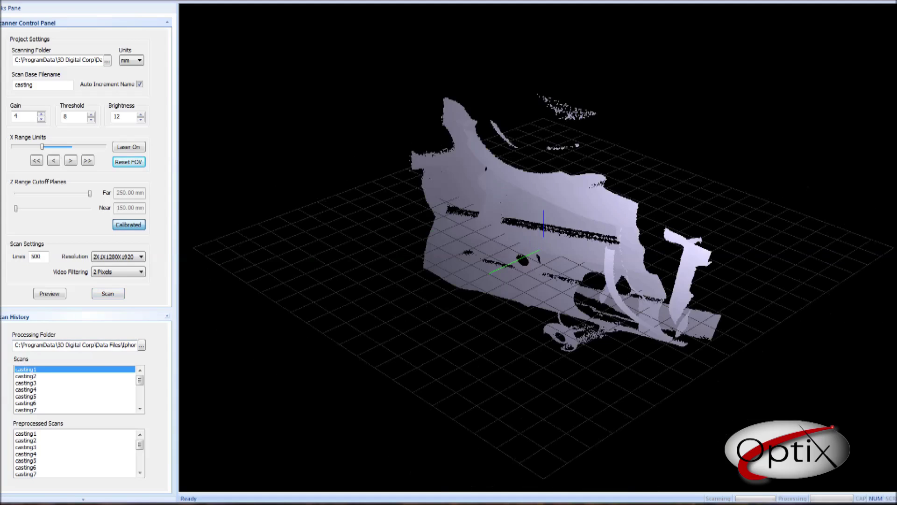
{"action": "middle_click_drag", "start_coordinate": [523, 280], "coordinate": [600, 252]}
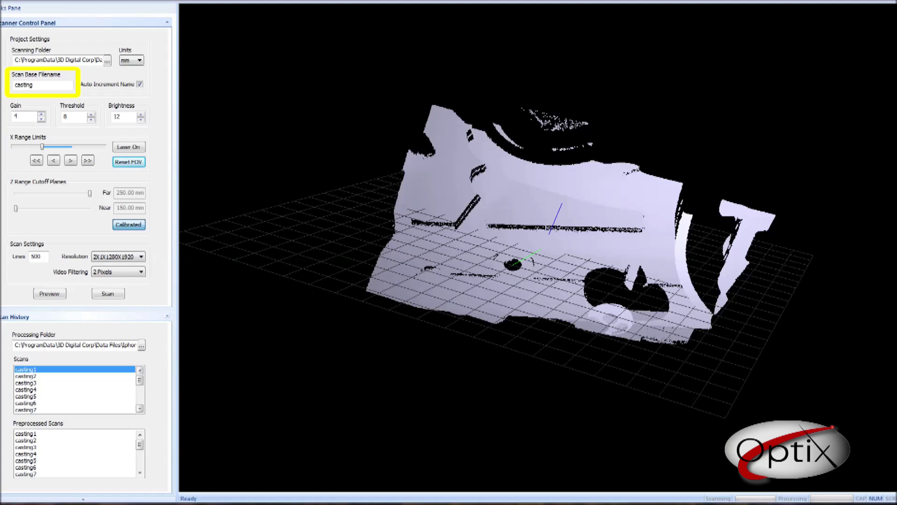
- Change the scan base filename to test and start a scan at the 2X1X1280X1920 resolution
{"action": "left_click_drag", "start_coordinate": [33, 85], "coordinate": [14, 84]}
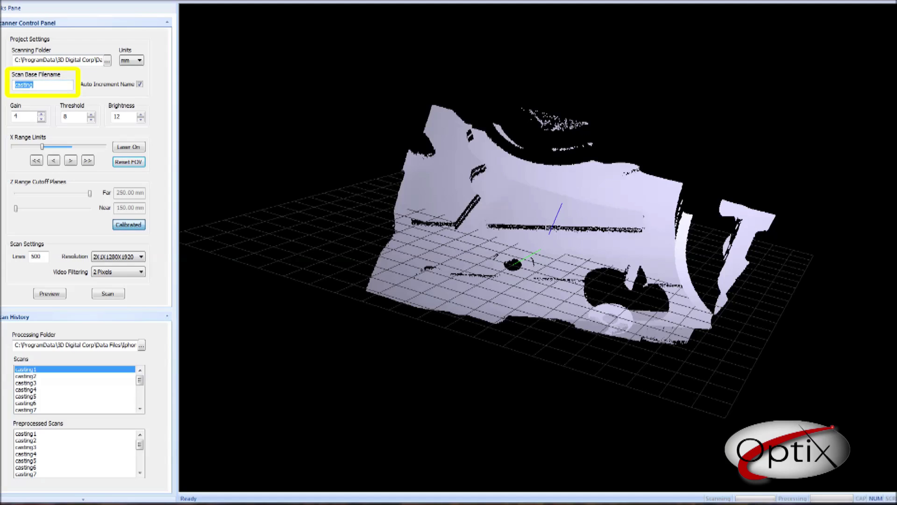
{"action": "type", "text": "test"}
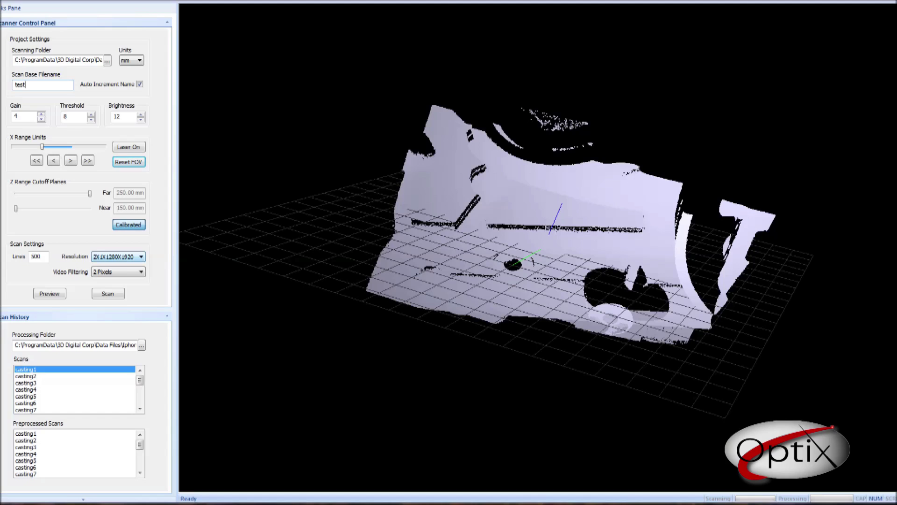
{"action": "left_click", "coordinate": [118, 256]}
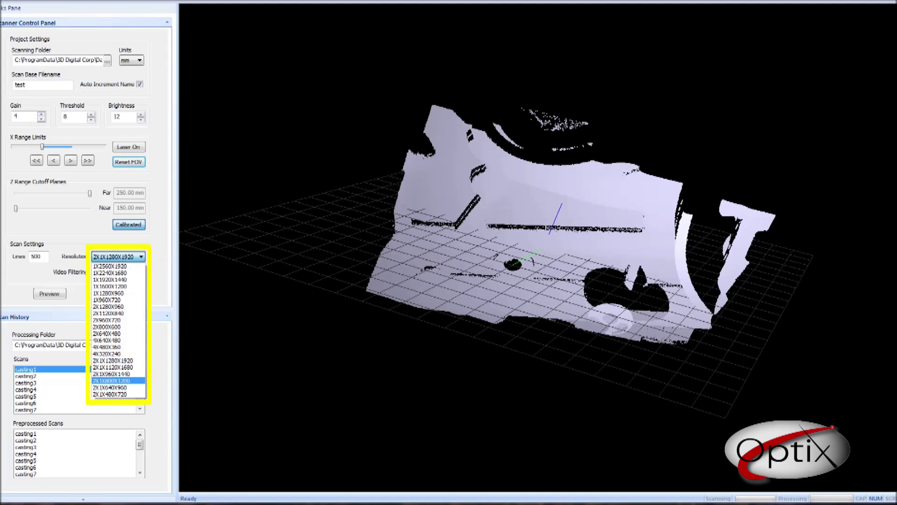
{"action": "key", "text": "Down"}
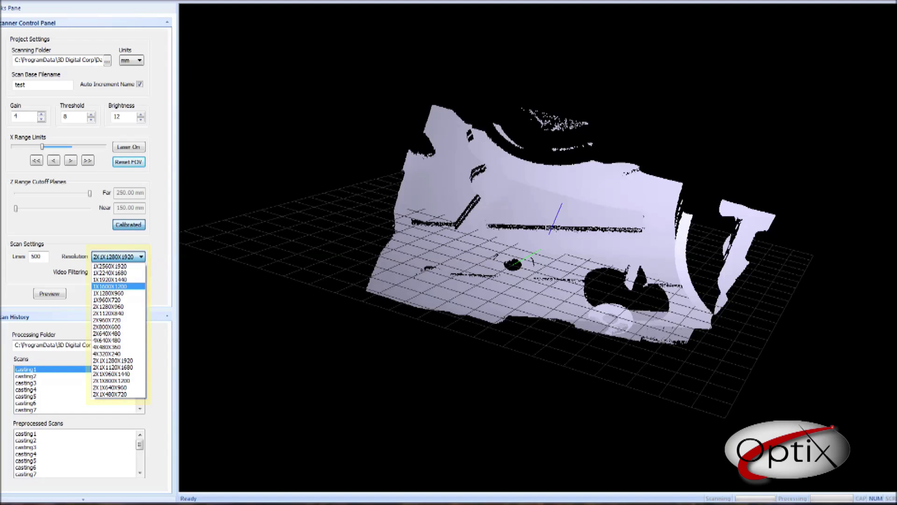
{"action": "key", "text": "Escape"}
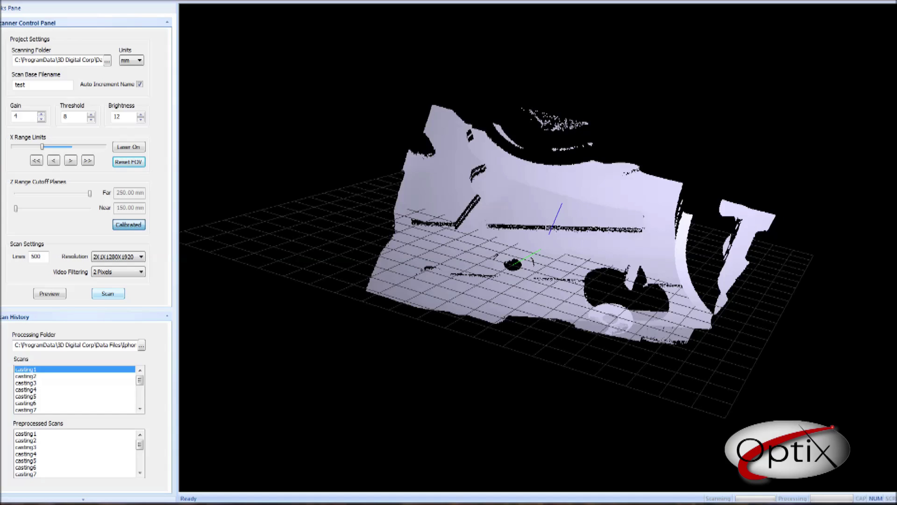
{"action": "left_click", "coordinate": [108, 293]}
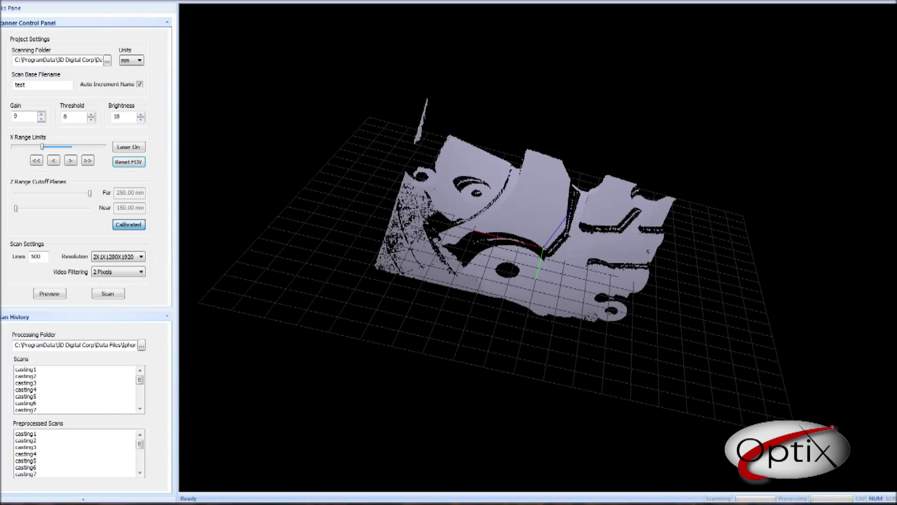
- Examine the scanned casting's point cloud up close and from another angle
{"action": "scroll", "coordinate": [538, 247], "scroll_direction": "up", "scroll_amount": 5}
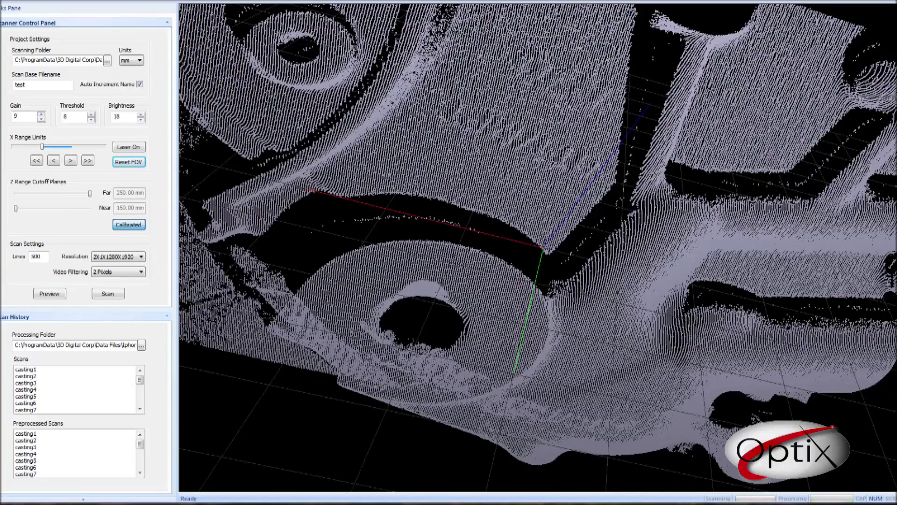
{"action": "scroll", "coordinate": [538, 248], "scroll_direction": "down", "scroll_amount": 3}
{"action": "mouse_move", "coordinate": [538, 248]}
{"action": "middle_mouse_down"}
{"action": "mouse_move", "coordinate": [538, 182]}
{"action": "mouse_move", "coordinate": [538, 247]}
{"action": "mouse_move", "coordinate": [538, 231]}
{"action": "middle_mouse_up"}
{"action": "scroll", "coordinate": [537, 248], "scroll_direction": "up", "scroll_amount": 3}
{"action": "scroll", "coordinate": [537, 248], "scroll_direction": "down", "scroll_amount": 3}
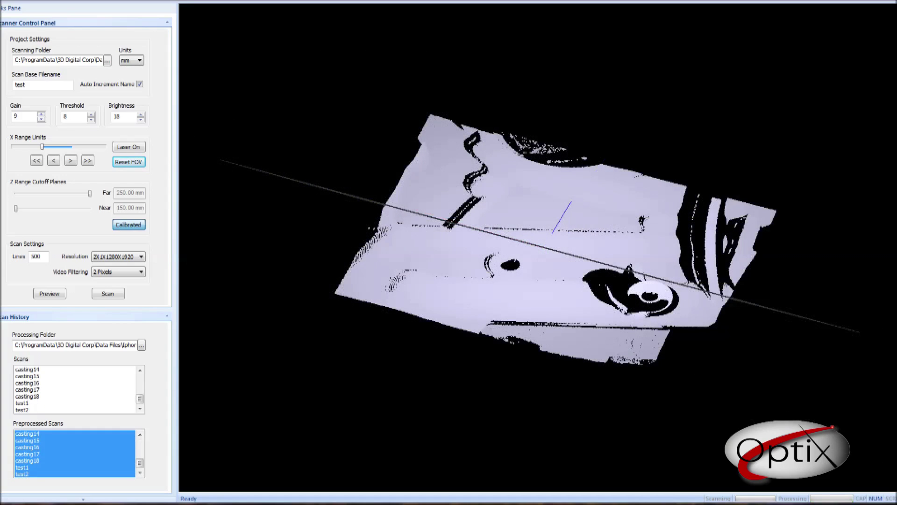
- Send the preprocessed casting scans up to casting18, without test1 and test2, to the Slim alignment wizard
{"action": "left_click", "coordinate": [27, 461], "text": "shift"}
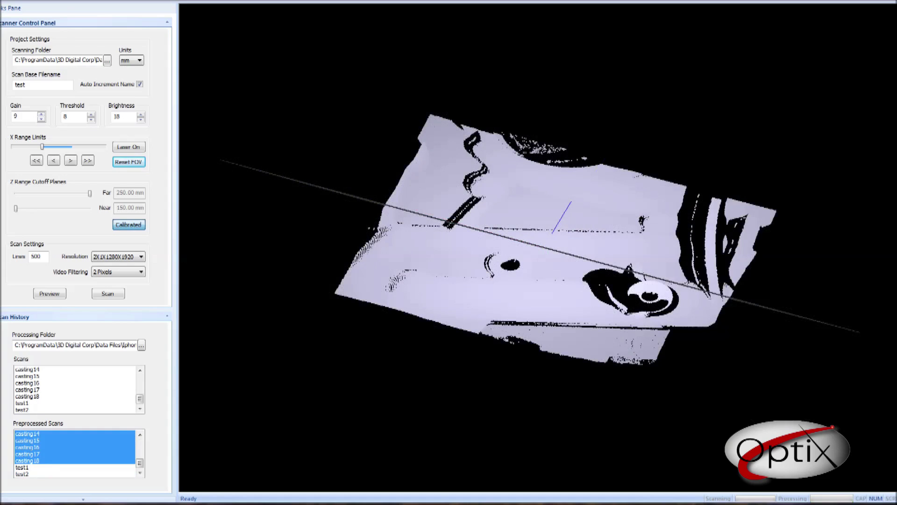
{"action": "right_click", "coordinate": [86, 440]}
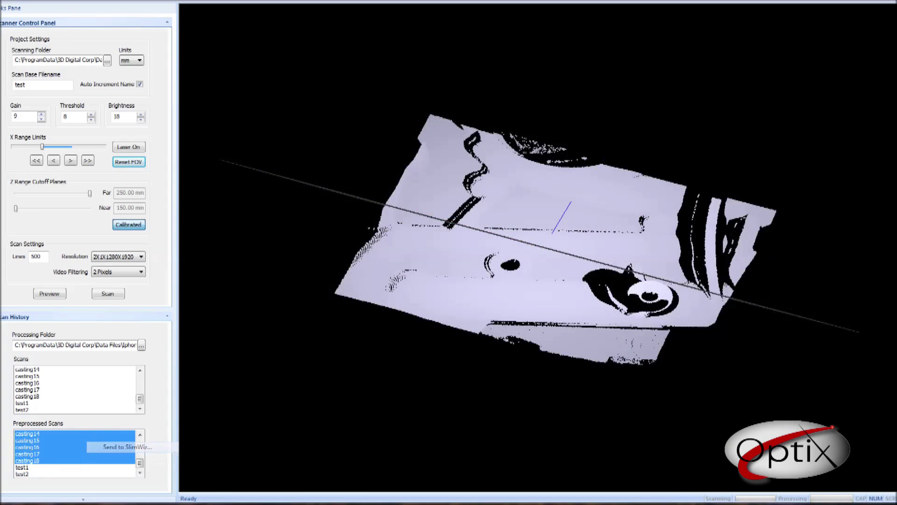
{"action": "left_click", "coordinate": [126, 447]}
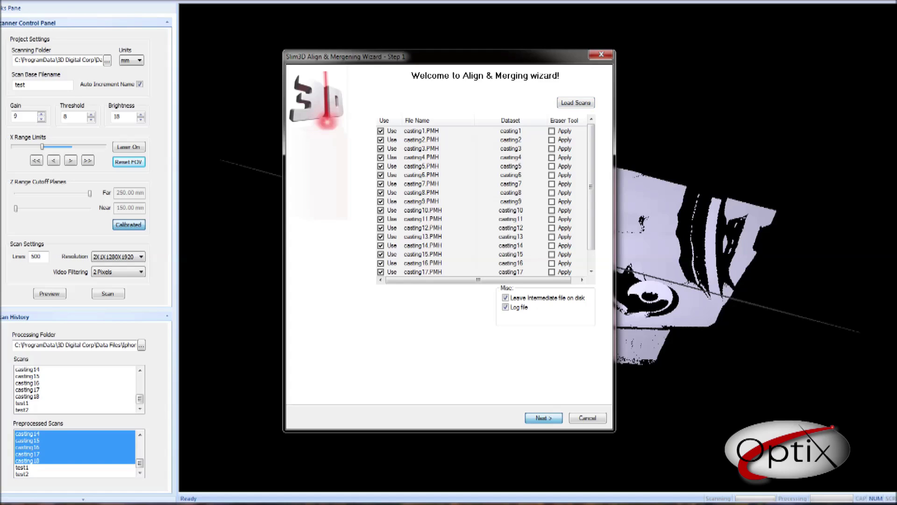
- Accept the loaded casting scans and assign their registration references automatically in alphabetical order
{"action": "key", "text": "Return"}
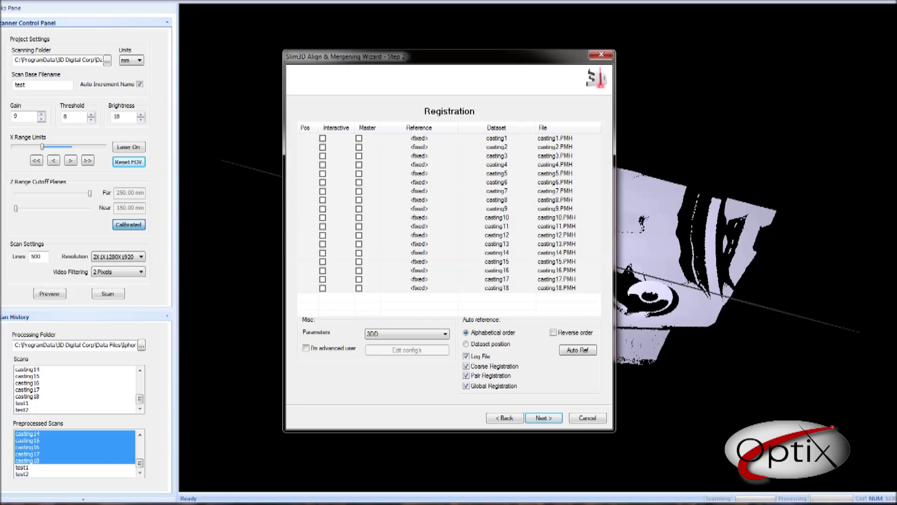
{"action": "left_click", "coordinate": [578, 350]}
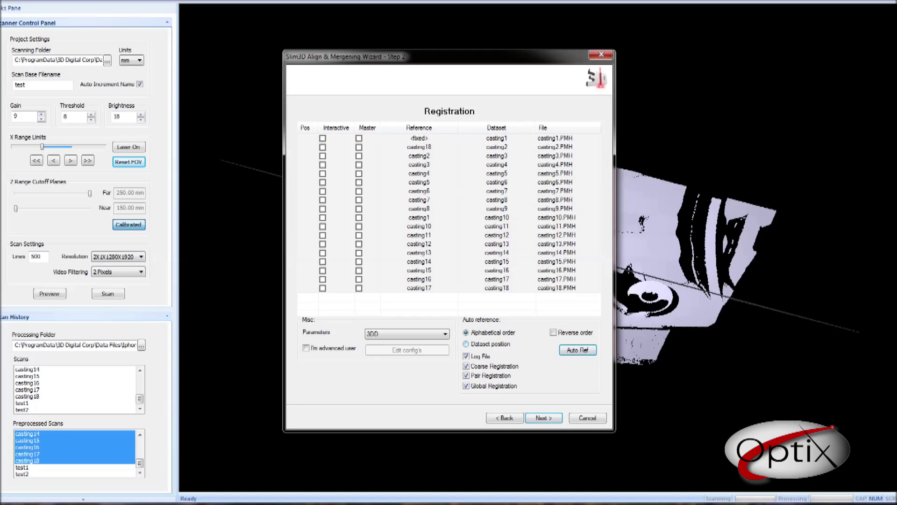
{"action": "left_click", "coordinate": [578, 350]}
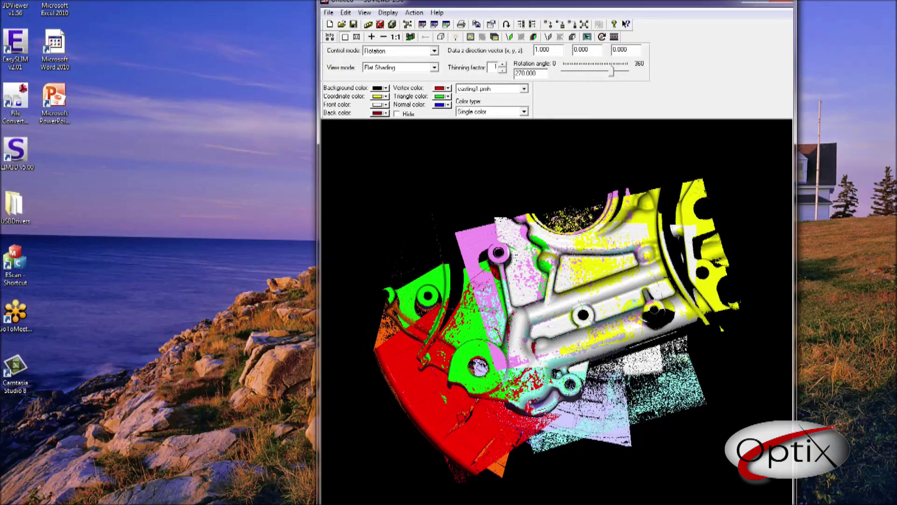
- Rotate the multicoloured group of casting scans in 3DViewer to examine how they overlap
{"action": "left_click_drag", "start_coordinate": [613, 72], "coordinate": [611, 71]}
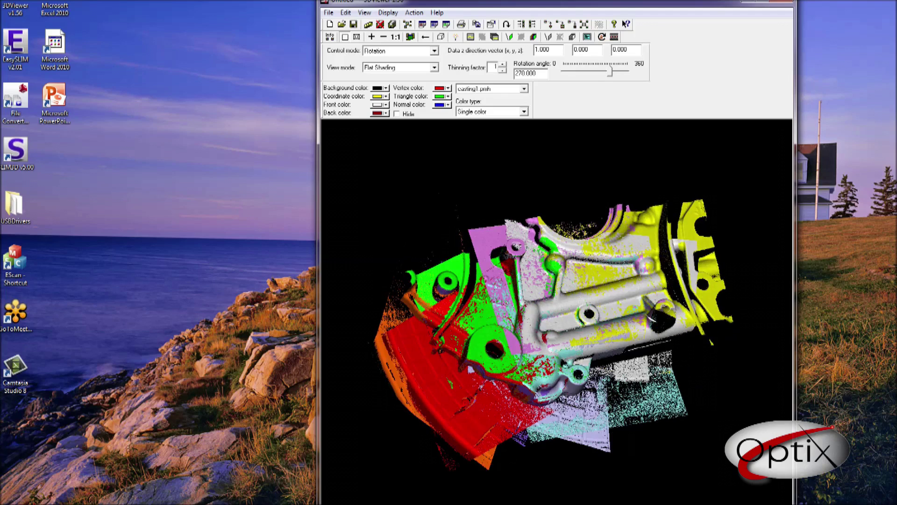
{"action": "mouse_move", "coordinate": [568, 311]}
{"action": "left_mouse_down"}
{"action": "mouse_move", "coordinate": [588, 308]}
{"action": "mouse_move", "coordinate": [559, 317]}
{"action": "left_mouse_up"}
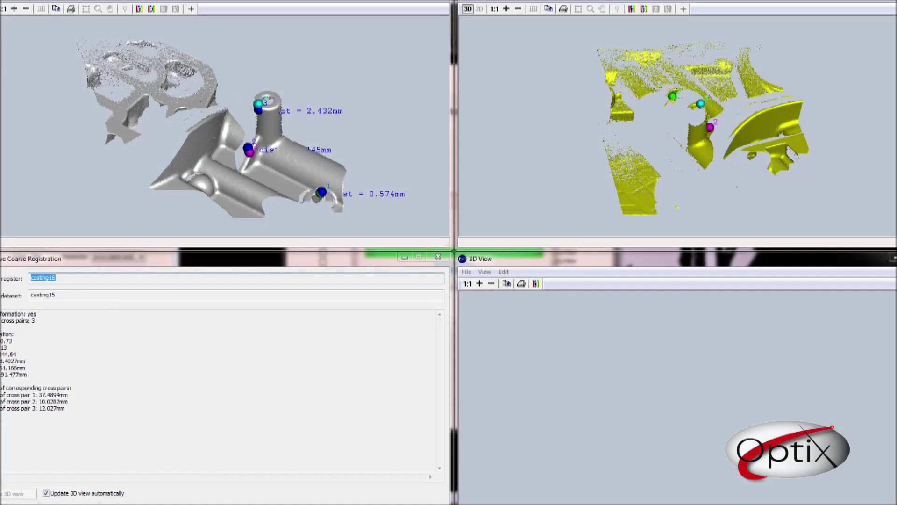
- Rotate the yellow scan in the interactive coarse registration, reposition its marker 2 and pick the matching marker on the grey scan
{"action": "left_click_drag", "start_coordinate": [692, 114], "coordinate": [685, 150]}
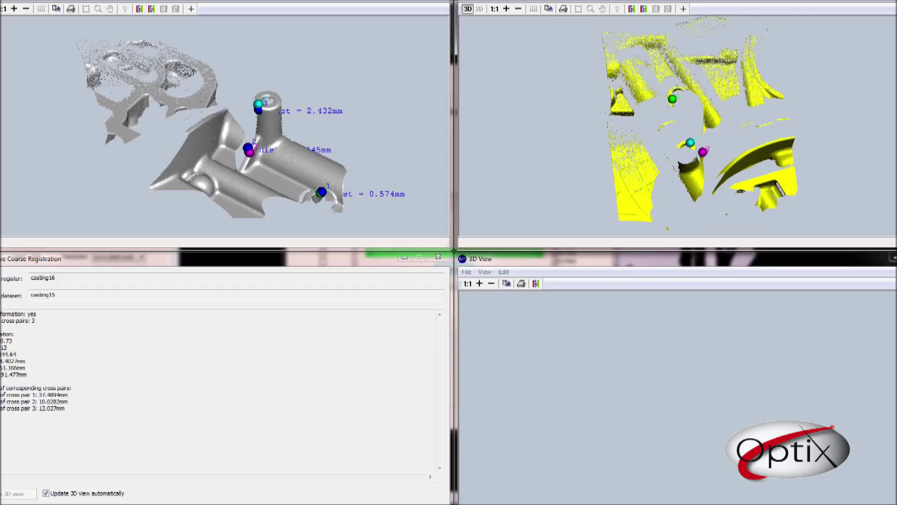
{"action": "left_click", "coordinate": [703, 152]}
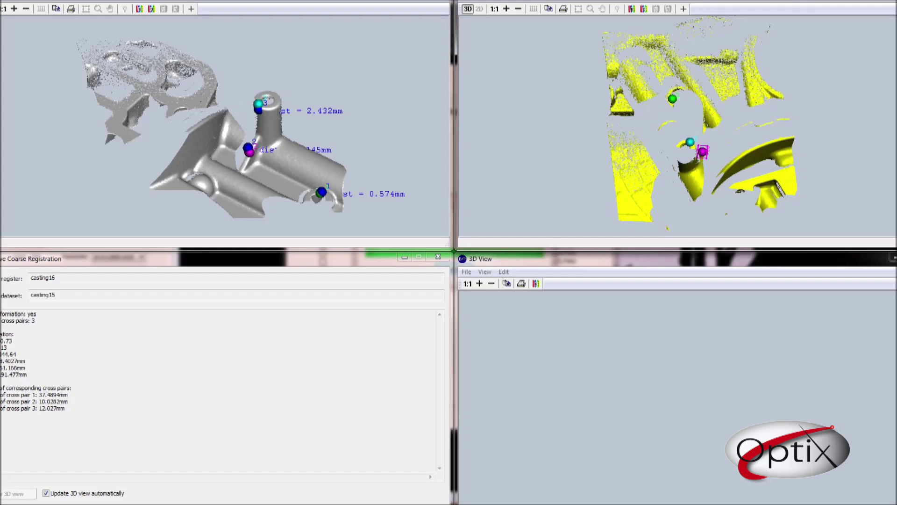
{"action": "left_click_drag", "start_coordinate": [702, 151], "coordinate": [785, 161]}
{"action": "left_click", "coordinate": [249, 152]}
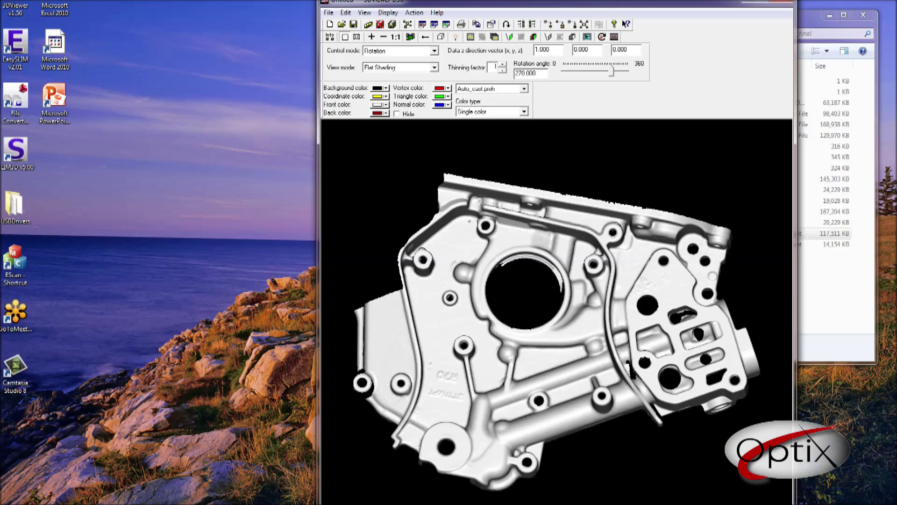
- Show the merged Auto_cast.pmh model in Points view mode and examine its point density around the large bore
{"action": "left_click", "coordinate": [435, 68]}
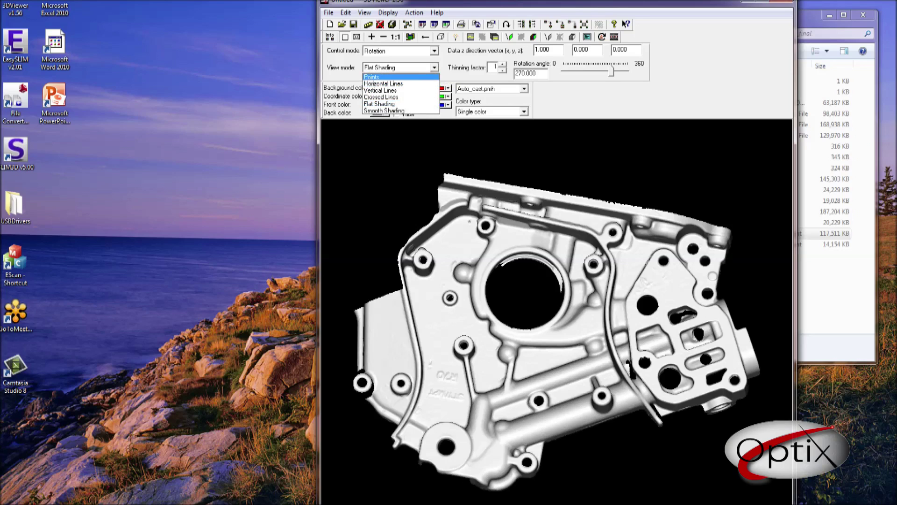
{"action": "key", "text": "Return"}
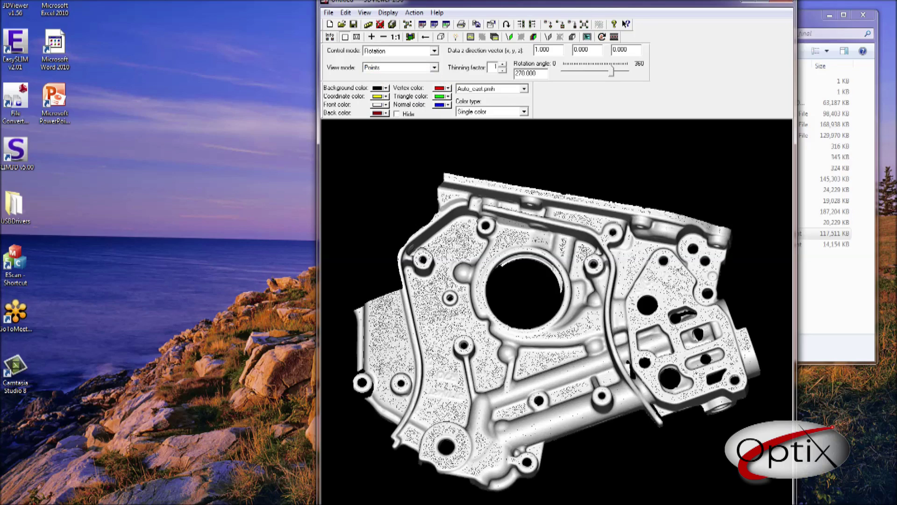
{"action": "scroll", "coordinate": [556, 312], "scroll_direction": "up", "scroll_amount": 5}
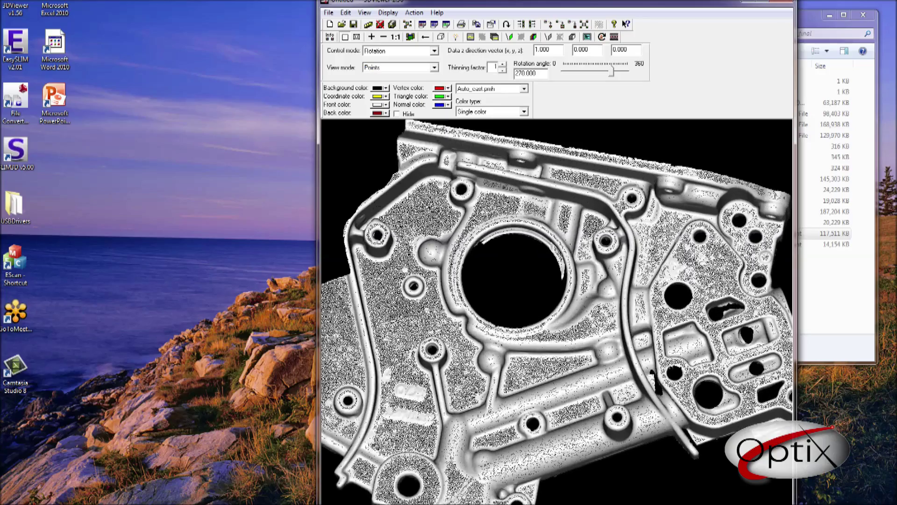
{"action": "scroll", "coordinate": [557, 311], "scroll_direction": "up", "scroll_amount": 5}
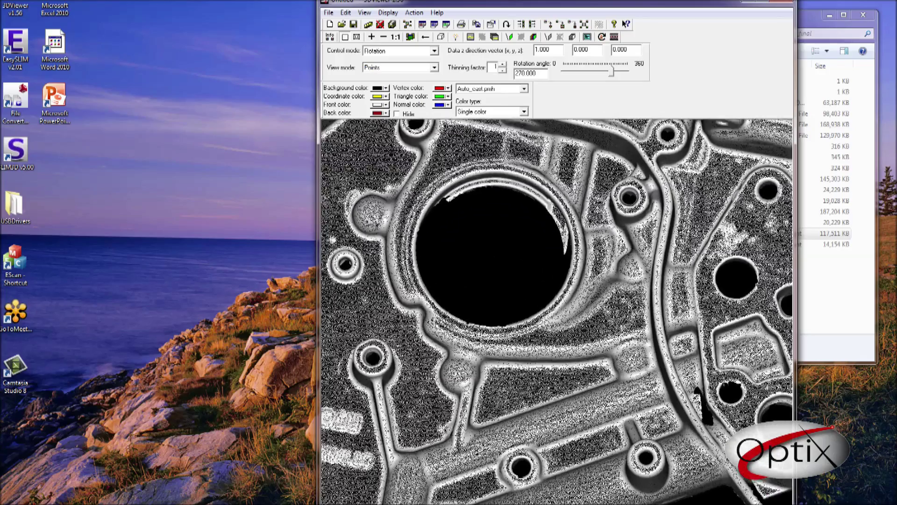
{"action": "scroll", "coordinate": [557, 311], "scroll_direction": "up", "scroll_amount": 5}
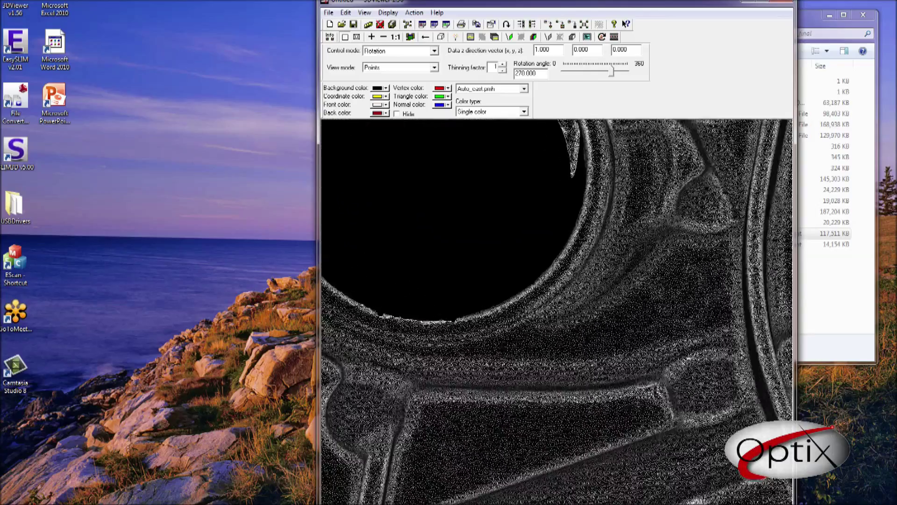
{"action": "scroll", "coordinate": [556, 311], "scroll_direction": "down", "scroll_amount": 8}
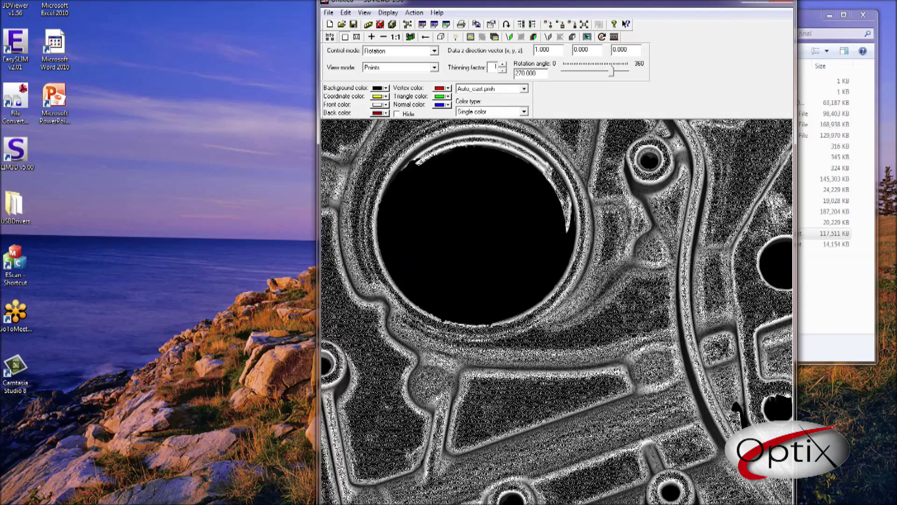
{"action": "scroll", "coordinate": [556, 312], "scroll_direction": "down", "scroll_amount": 8}
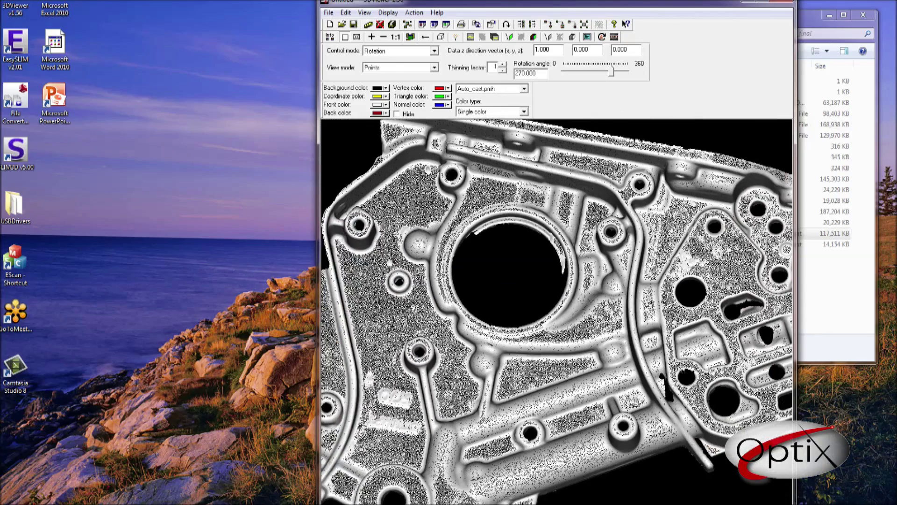
- Set the merged casting's view mode to Smooth Shading and inspect its surface around the large bore
{"action": "left_click", "coordinate": [434, 67]}
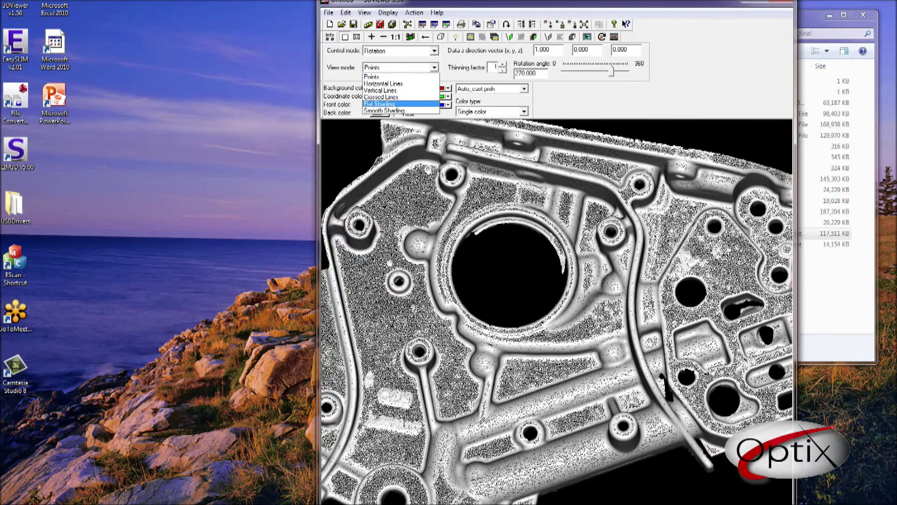
{"action": "key", "text": "Down"}
{"action": "key", "text": "Down"}
{"action": "key", "text": "Return"}
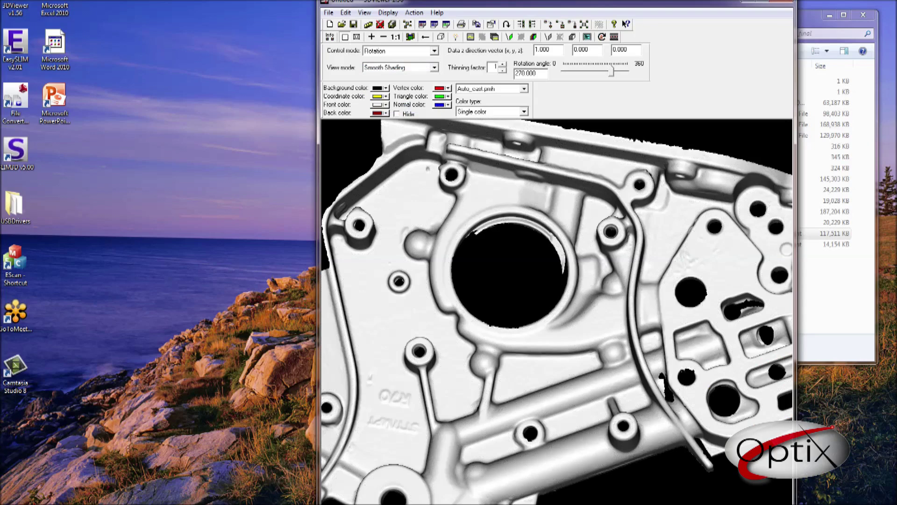
{"action": "scroll", "coordinate": [557, 312], "scroll_direction": "up", "scroll_amount": 5}
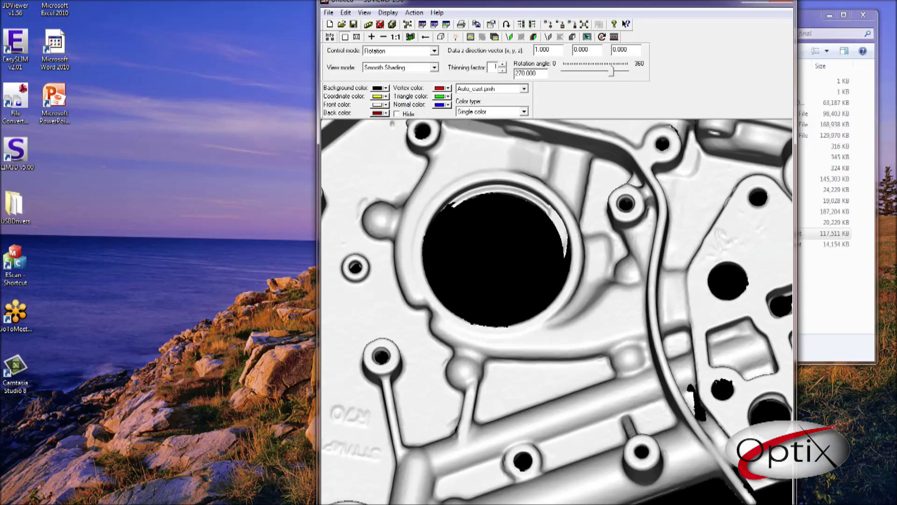
{"action": "scroll", "coordinate": [557, 311], "scroll_direction": "up", "scroll_amount": 3}
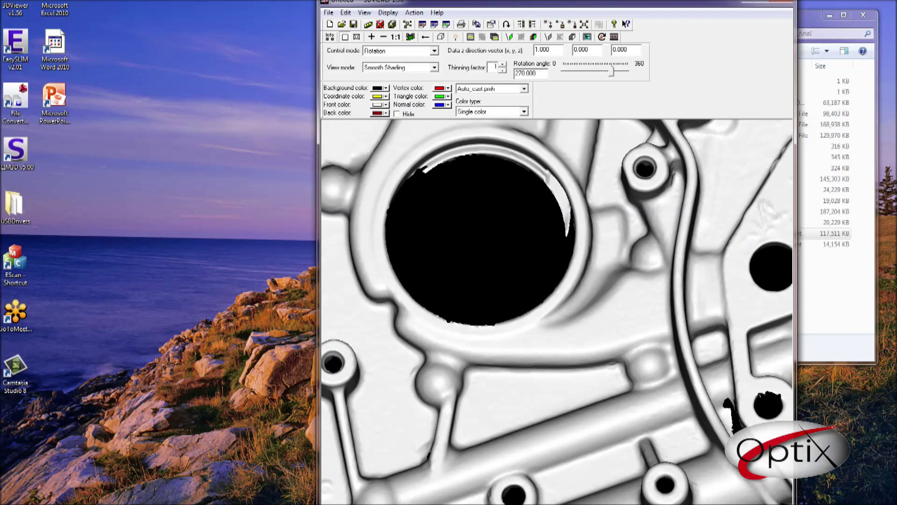
{"action": "scroll", "coordinate": [557, 311], "scroll_direction": "down", "scroll_amount": 4}
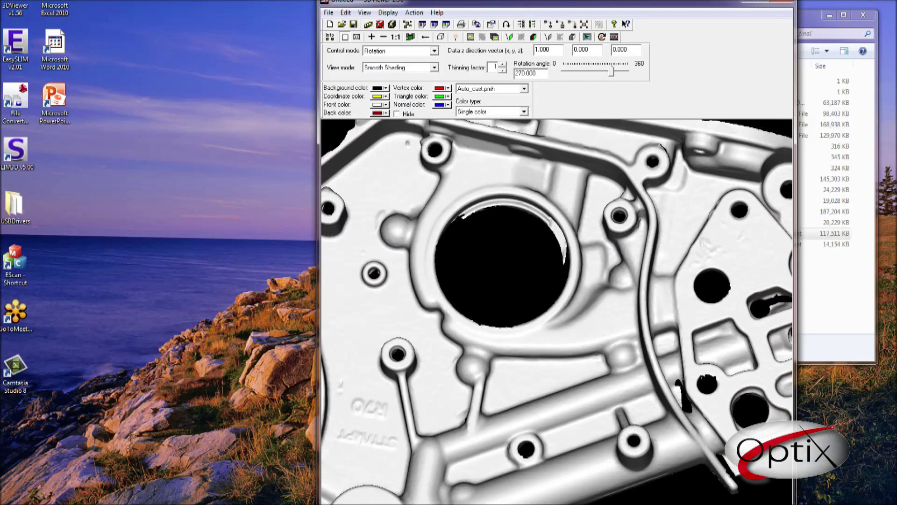
{"action": "scroll", "coordinate": [557, 311], "scroll_direction": "down", "scroll_amount": 4}
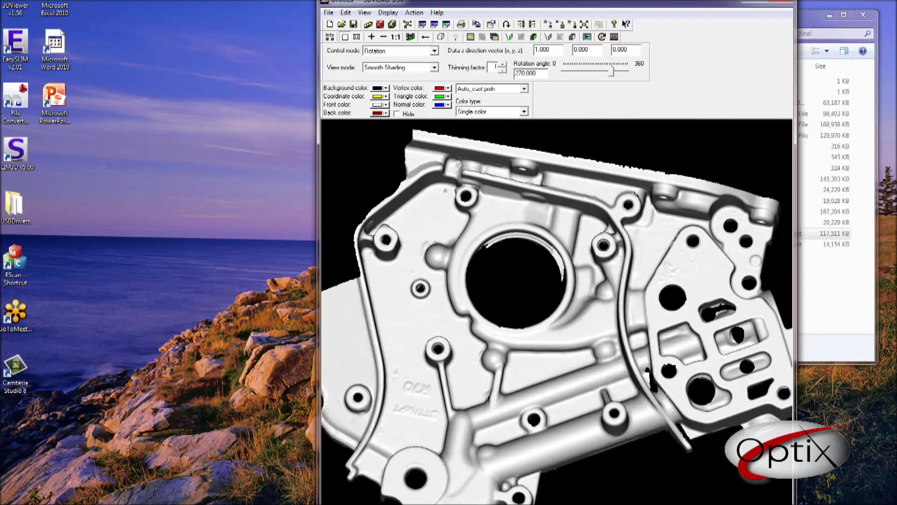
{"action": "scroll", "coordinate": [557, 312], "scroll_direction": "down", "scroll_amount": 2}
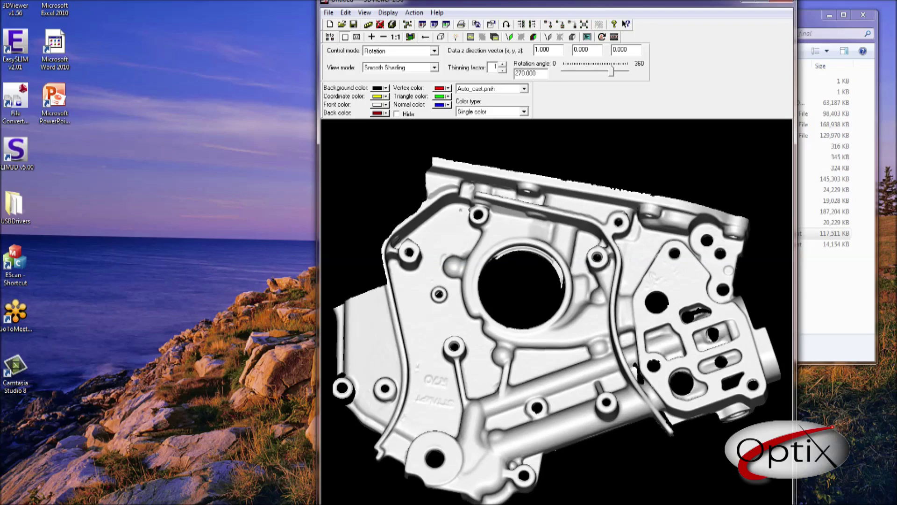